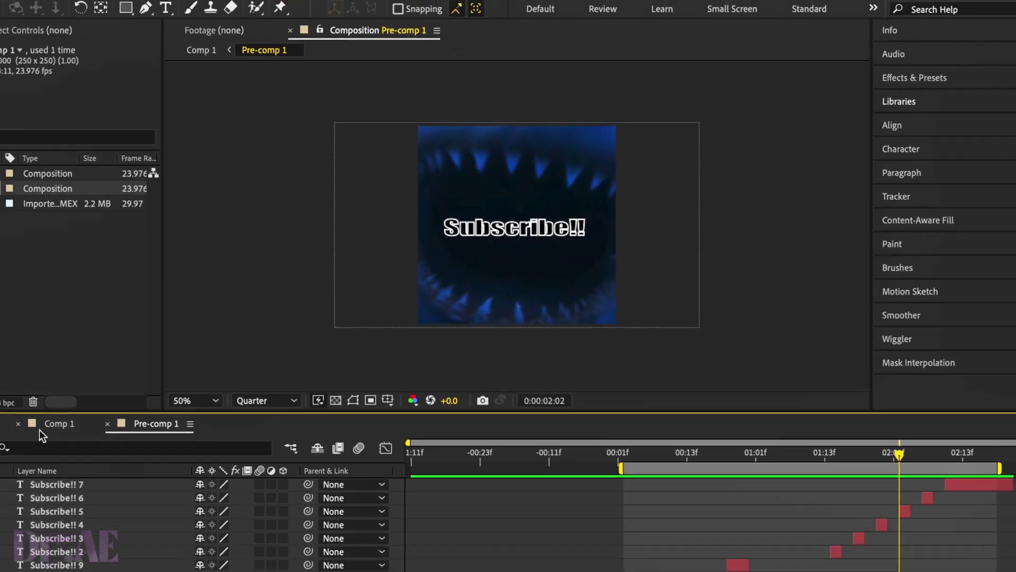
# Step: Add Comp 1 to the render queue and open its High Quality output module settings
pyautogui.click(144, 397)
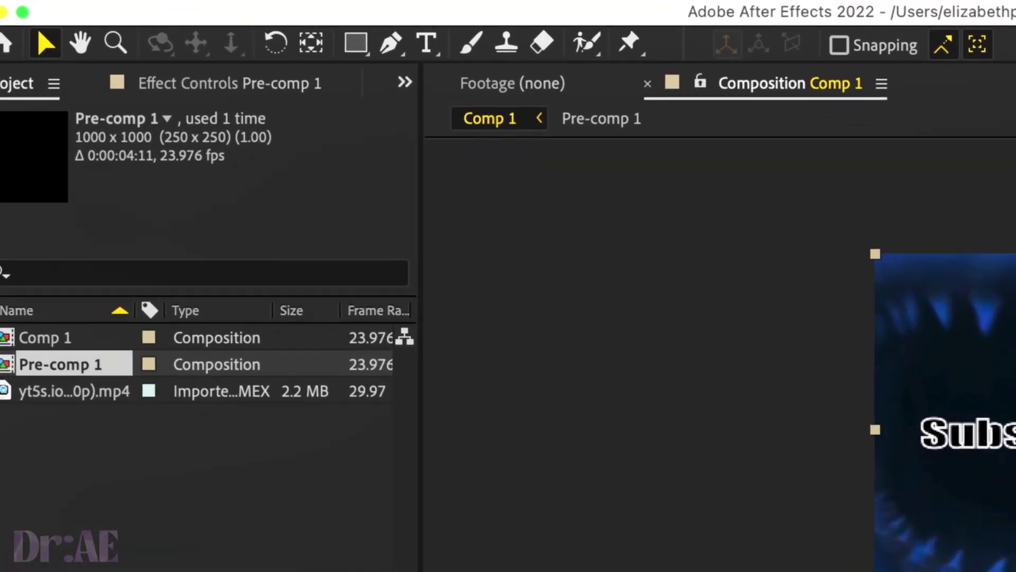
pyautogui.click(195, 4)
pyautogui.click(357, 73)
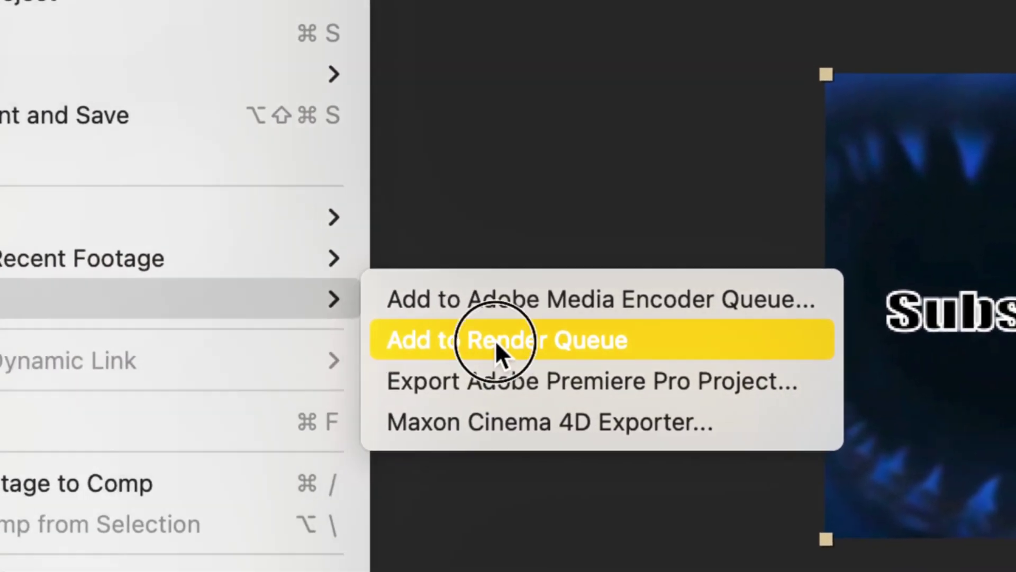
pyautogui.click(465, 343)
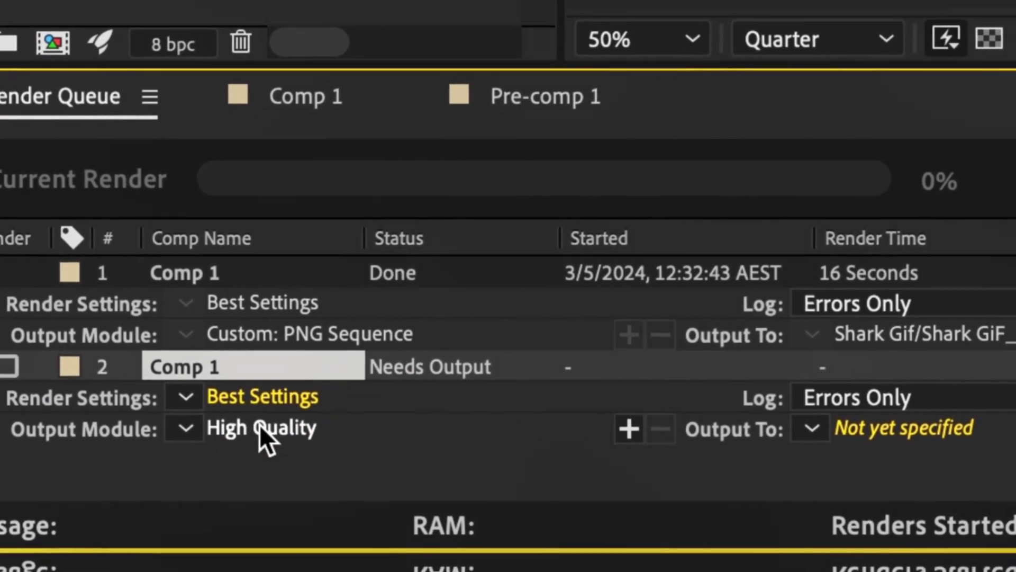
pyautogui.click(226, 527)
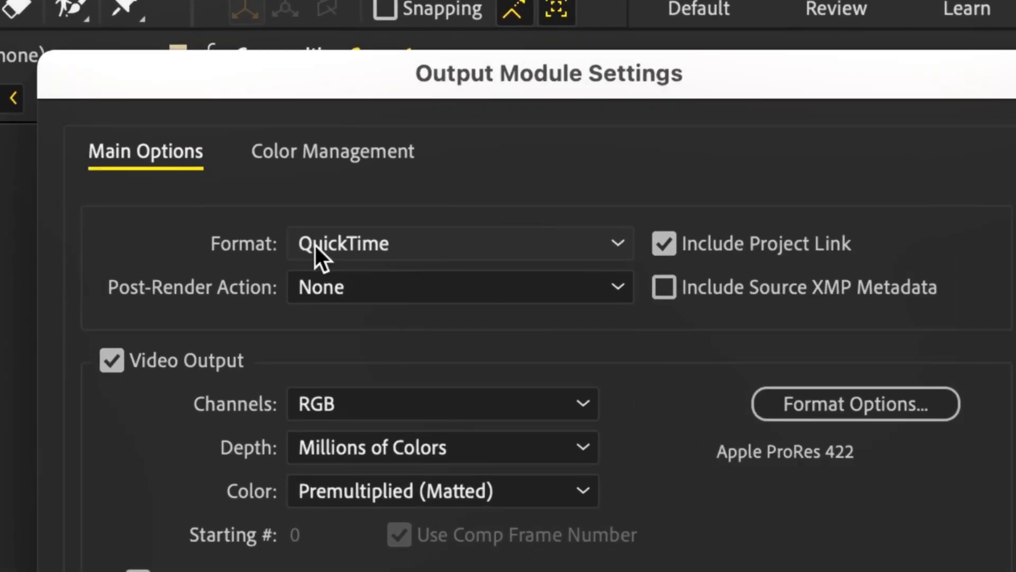
# Step: Set the output module to PNG Sequence with RGB channels and confirm it
pyautogui.click(317, 248)
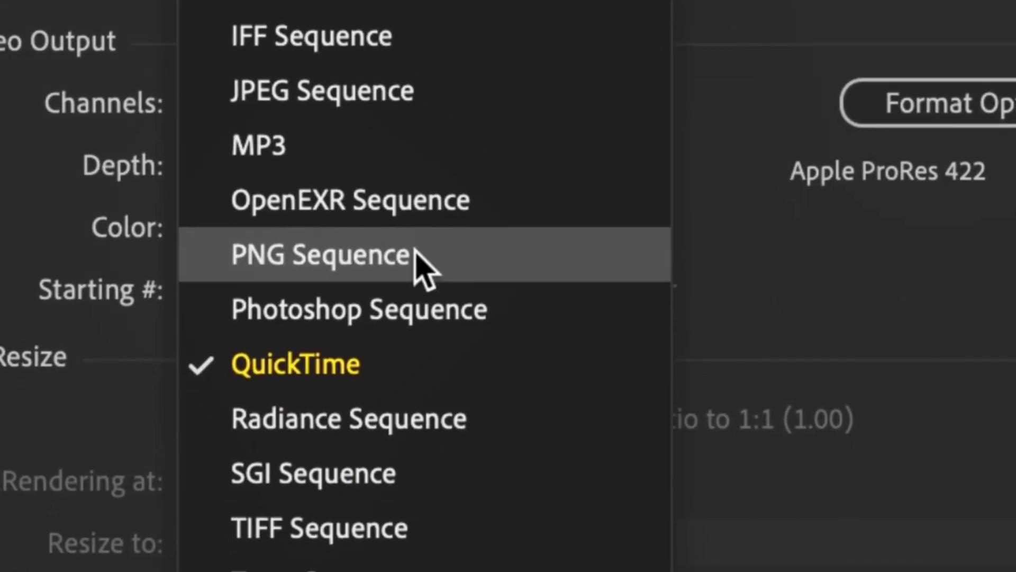
pyautogui.click(317, 306)
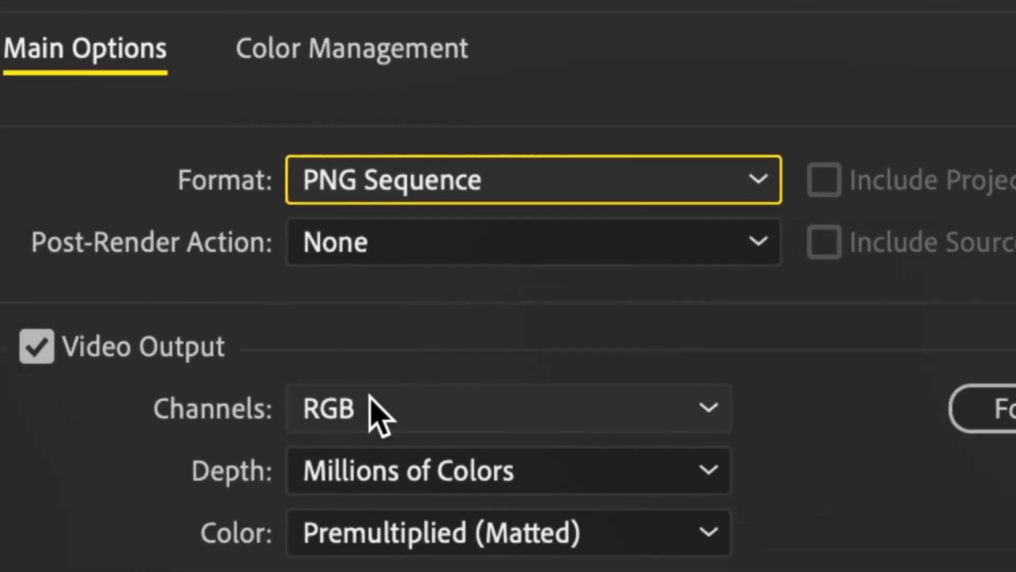
pyautogui.click(238, 177)
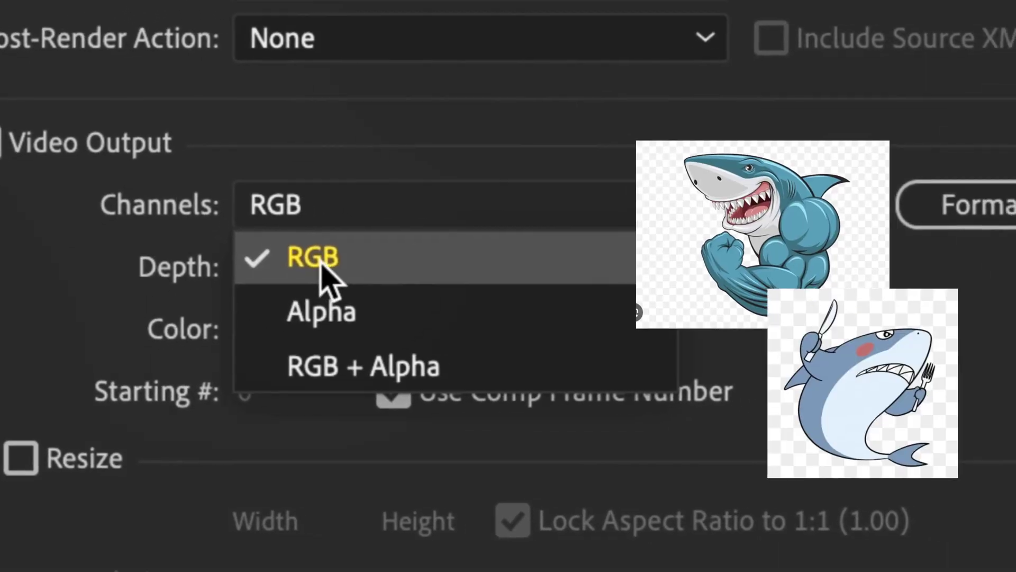
pyautogui.click(357, 274)
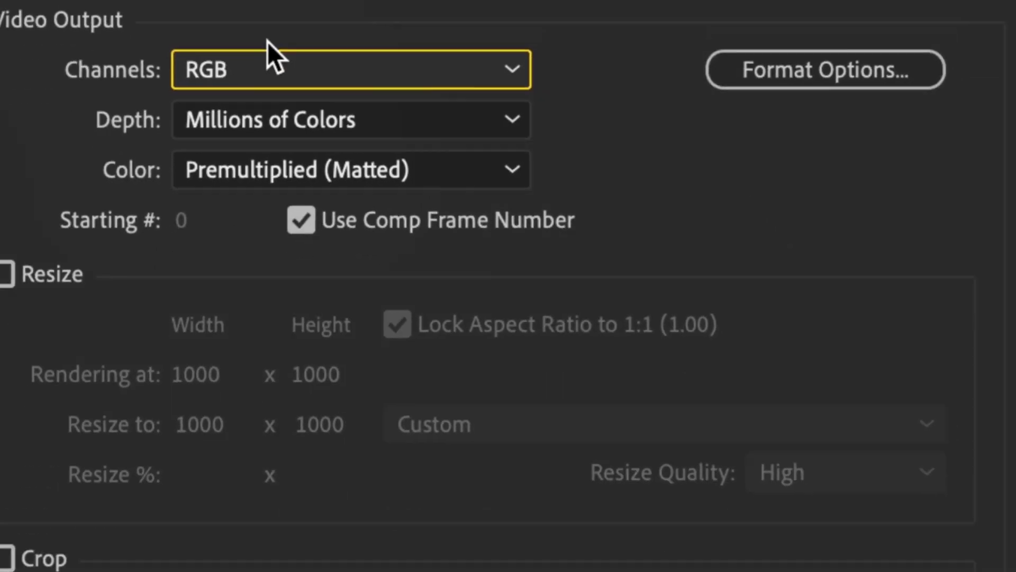
pyautogui.click(751, 496)
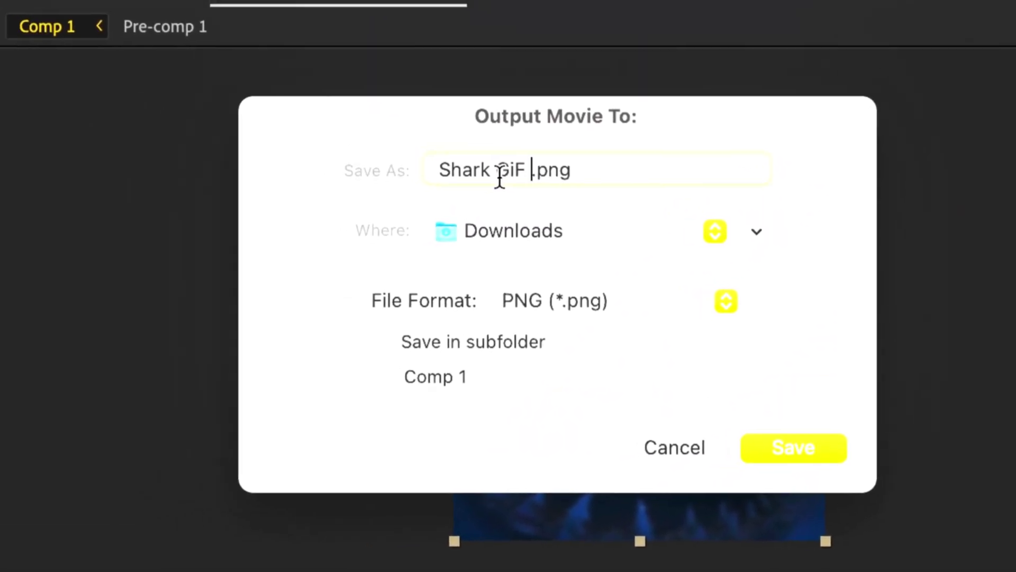
pyautogui.write('1')
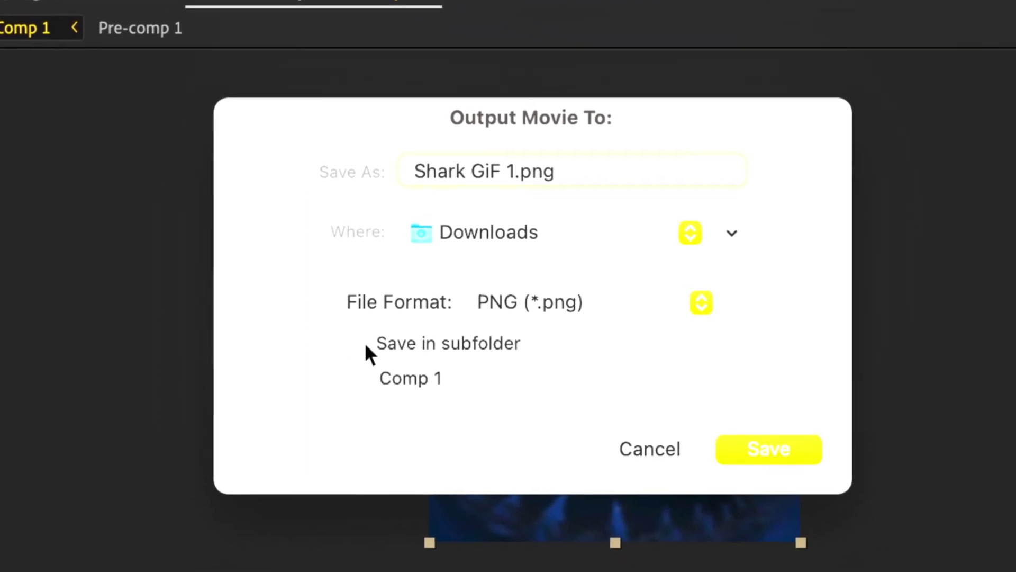
# Step: Enable Save in subfolder and clear the old subfolder name so it can become 'Shark'
pyautogui.click(370, 361)
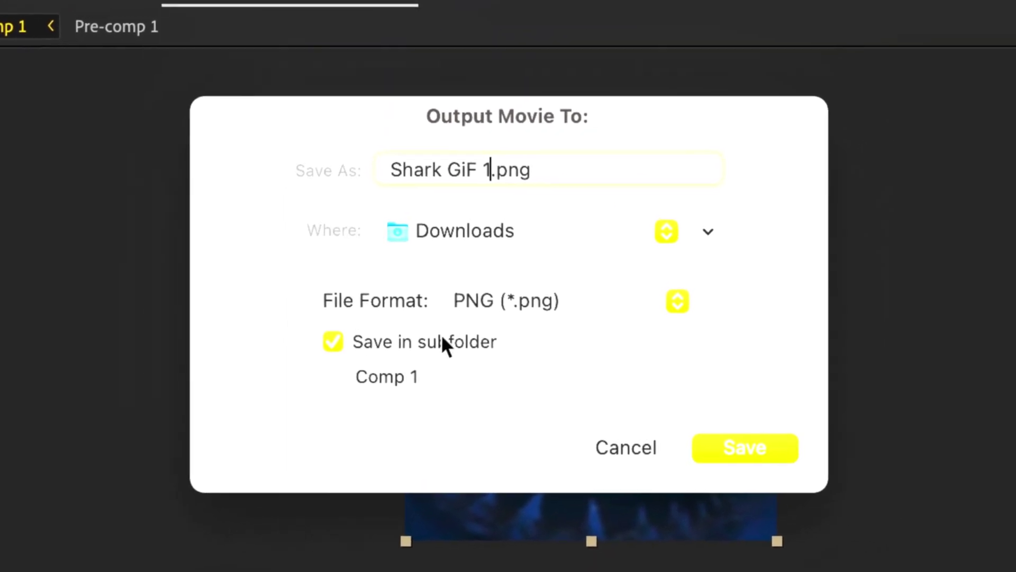
pyautogui.click(407, 422)
pyautogui.press('BackSpace')
pyautogui.press('BackSpace')
pyautogui.press('BackSpace')
pyautogui.press('BackSpace')
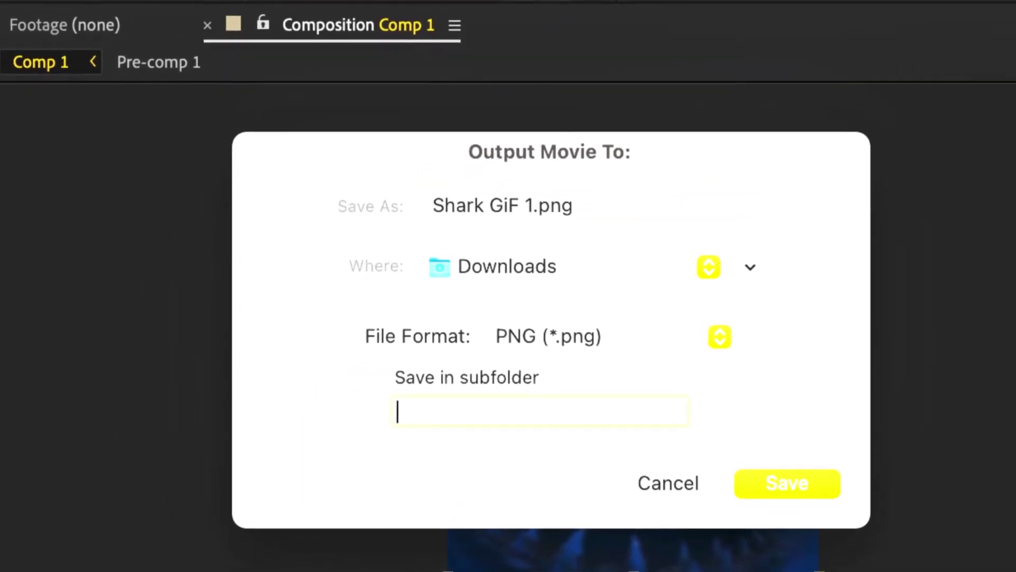
pyautogui.write('Shark')
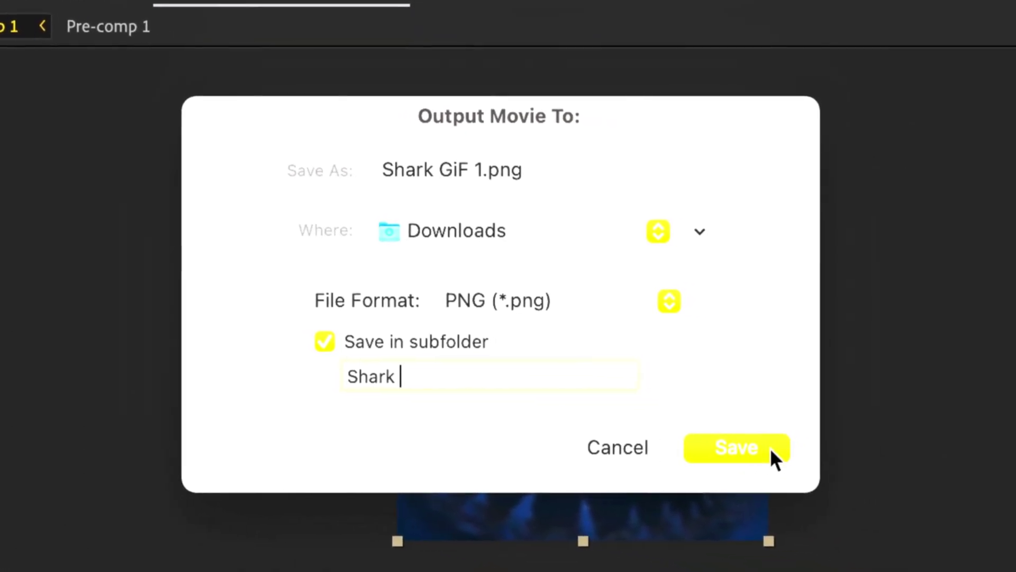
# Step: Confirm the Shark GiF 1 output location and render Comp 1's 70 PNG frames
pyautogui.click(766, 448)
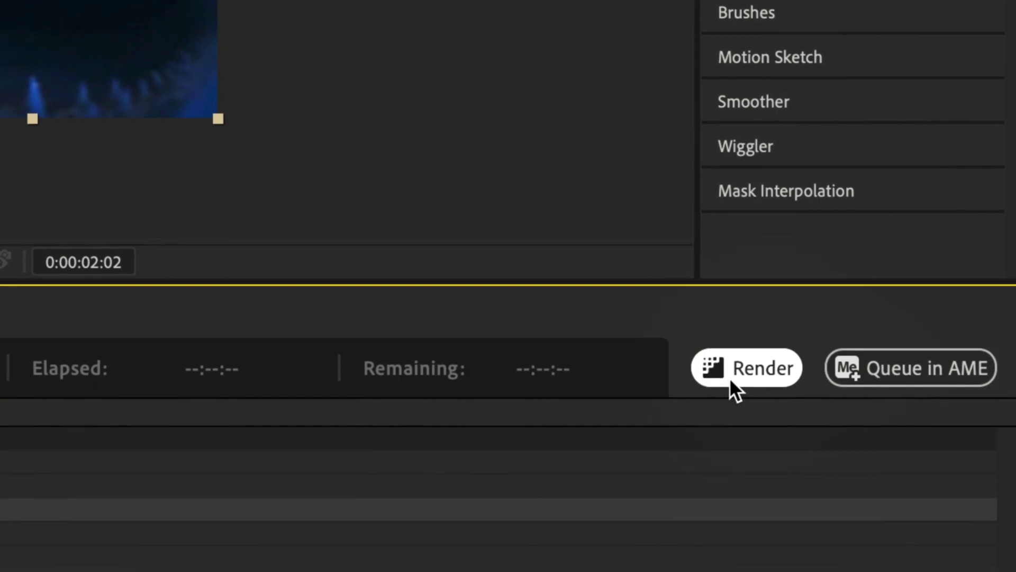
pyautogui.click(730, 377)
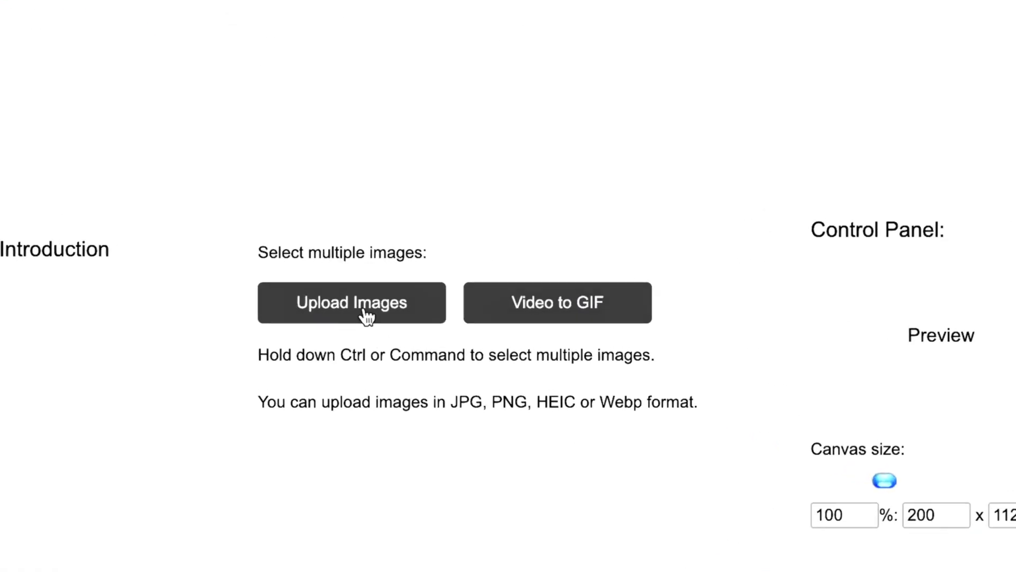
# Step: Select all 70 Shark GiF PNG frames in the file picker and upload them
pyautogui.click(370, 306)
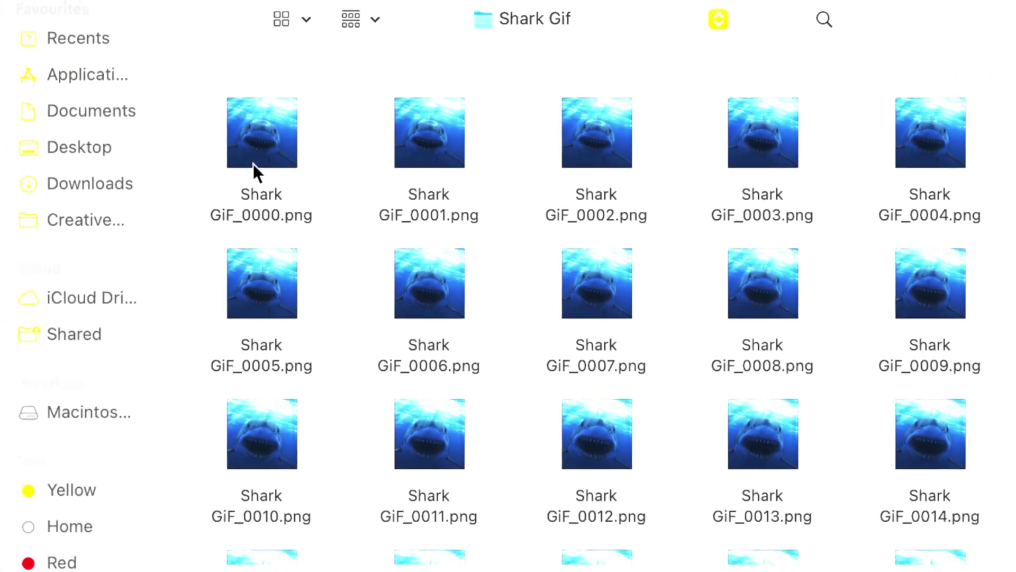
pyautogui.click(264, 163)
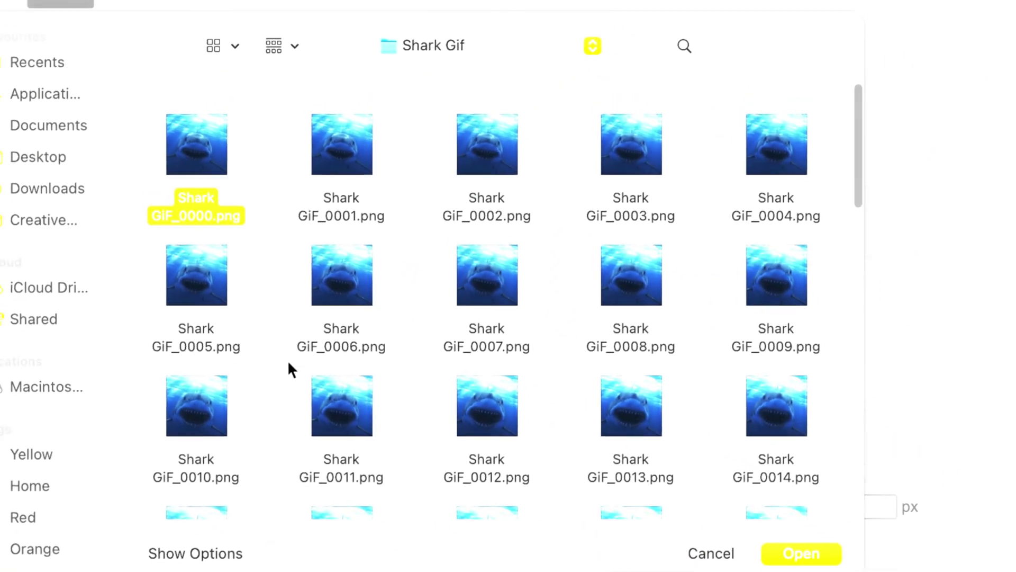
pyautogui.scroll(-10, 318, 398)
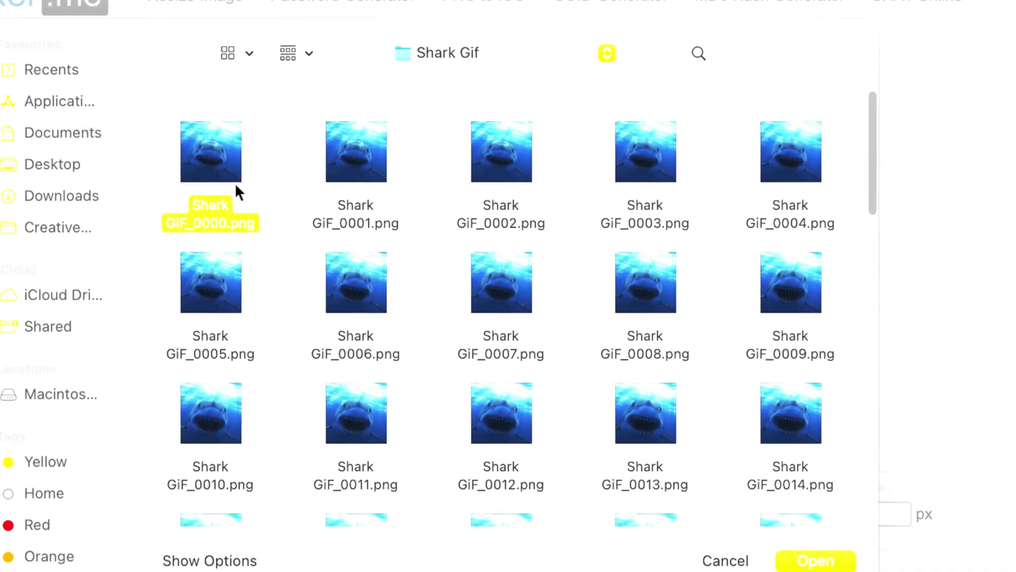
pyautogui.scroll(-5, 762, 460)
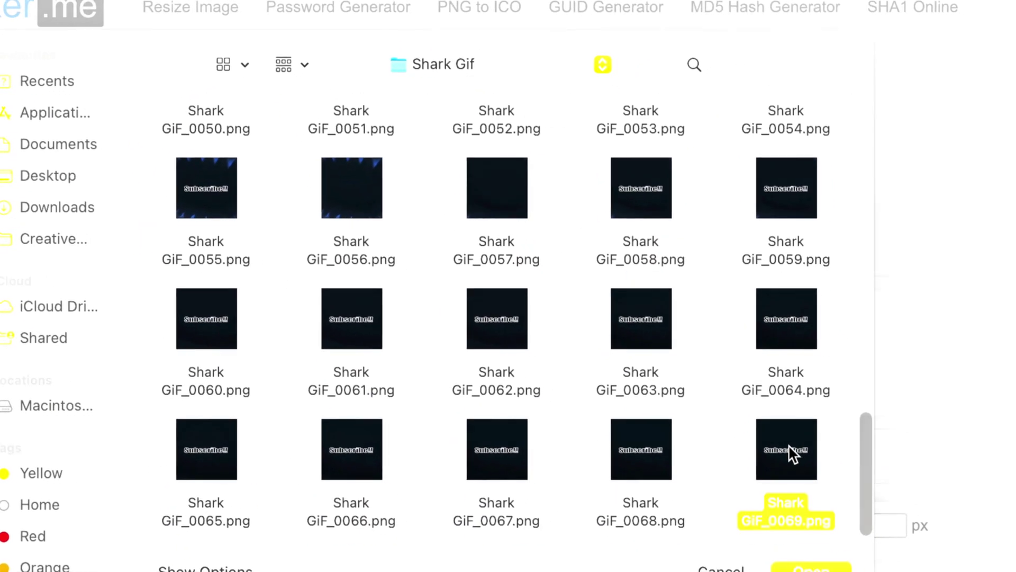
pyautogui.press('super+a')
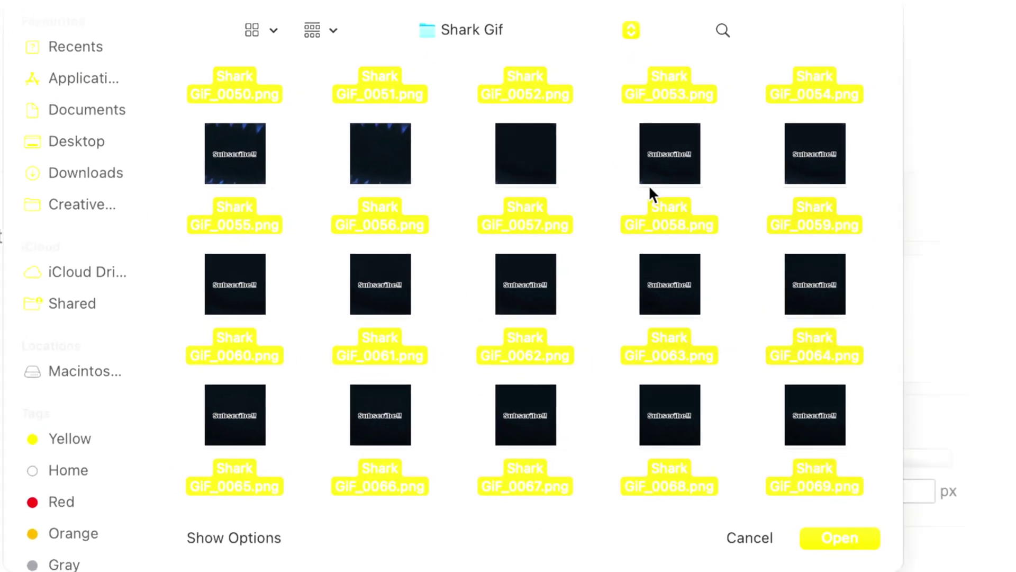
pyautogui.click(678, 403)
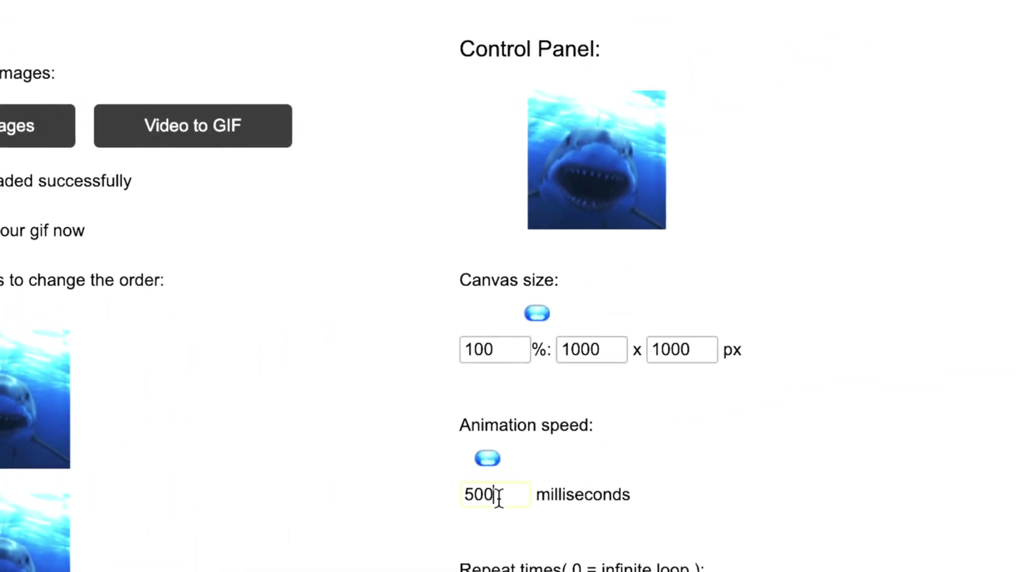
# Step: Change the animation speed from 500 to 20 ms, build the shark GIF, and download the 11.9 MB file
pyautogui.press('BackSpace')
pyautogui.press('BackSpace')
pyautogui.press('BackSpace')
pyautogui.write('20')
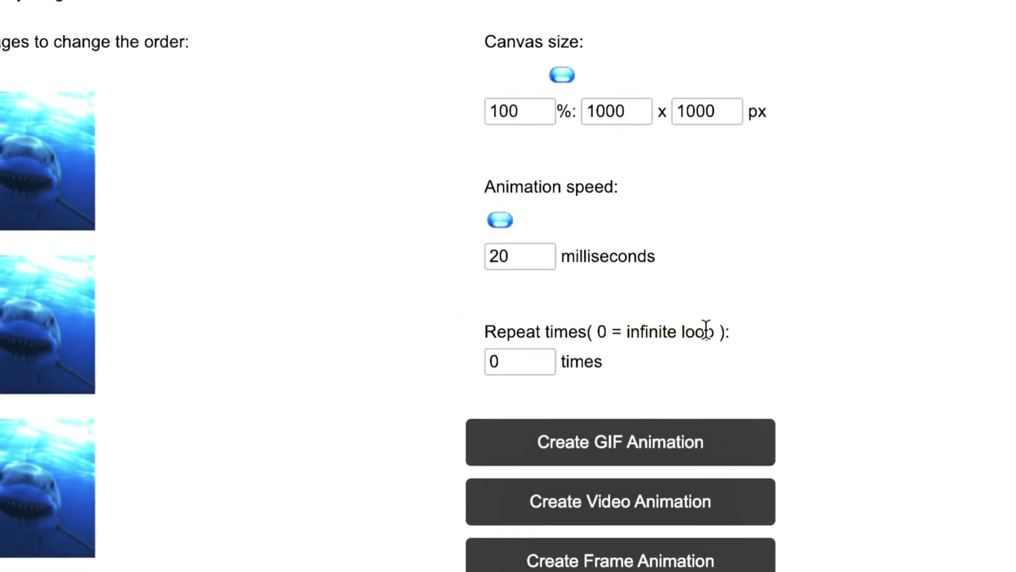
pyautogui.click(609, 408)
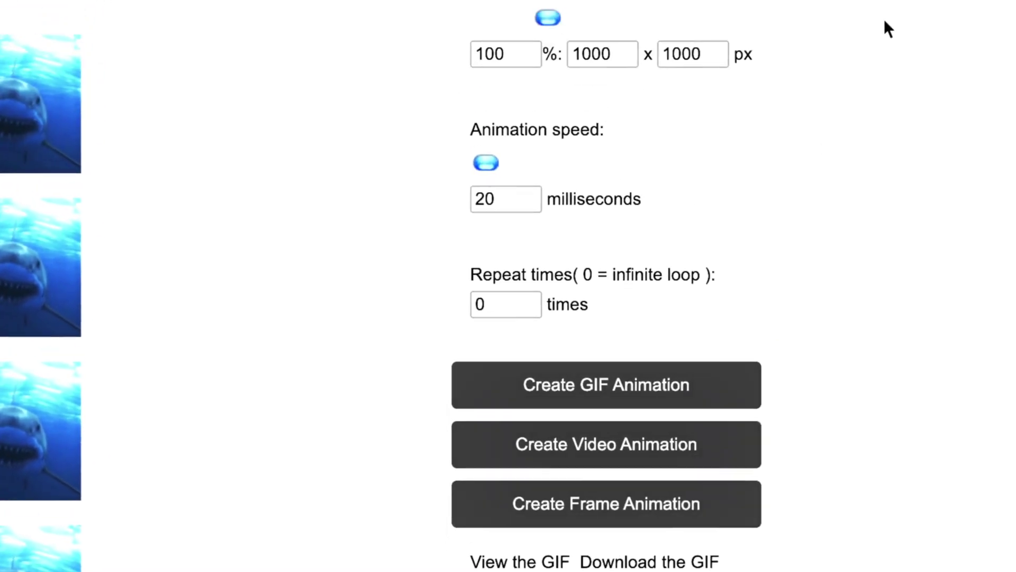
pyautogui.click(955, 68)
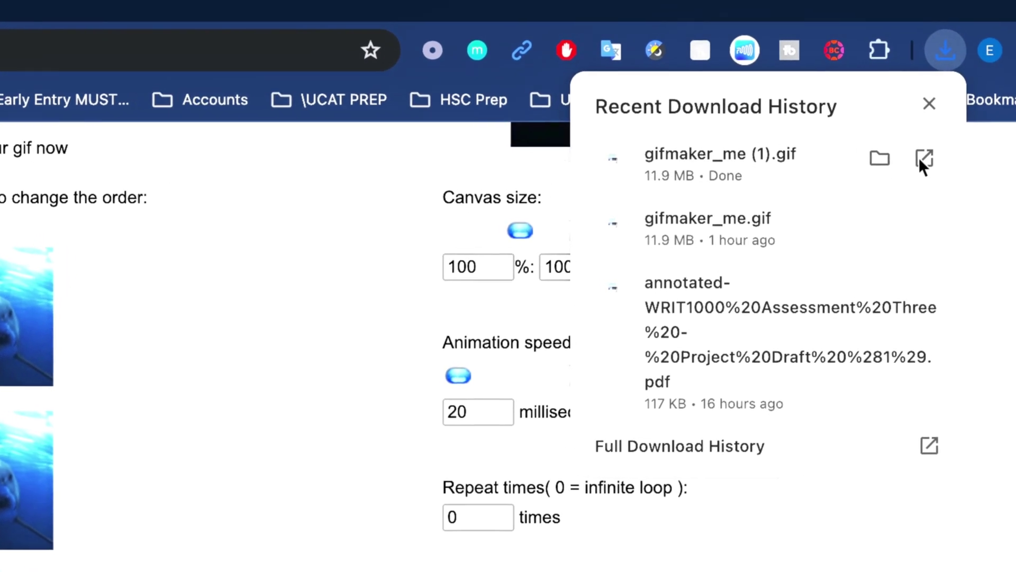
# Step: Reveal gifmaker_me (1).gif in Finder and Quick Look the 'Subscribe!!' shark loop
pyautogui.click(922, 161)
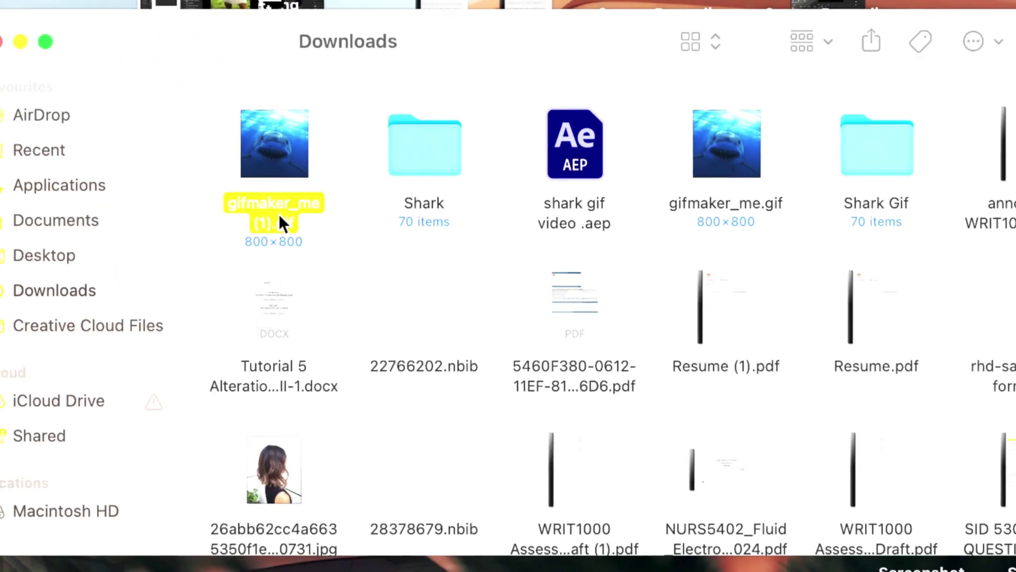
pyautogui.press('space')
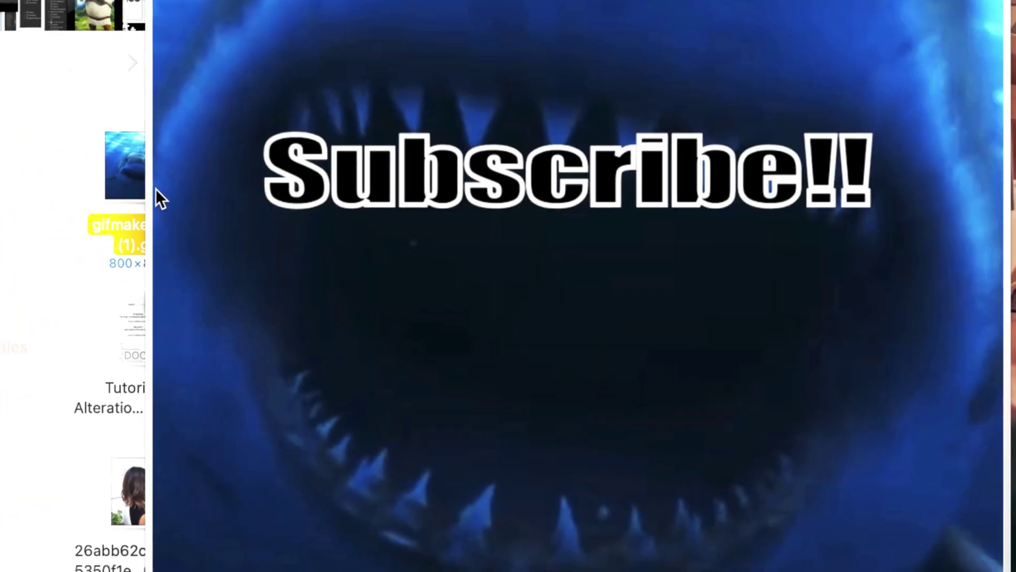